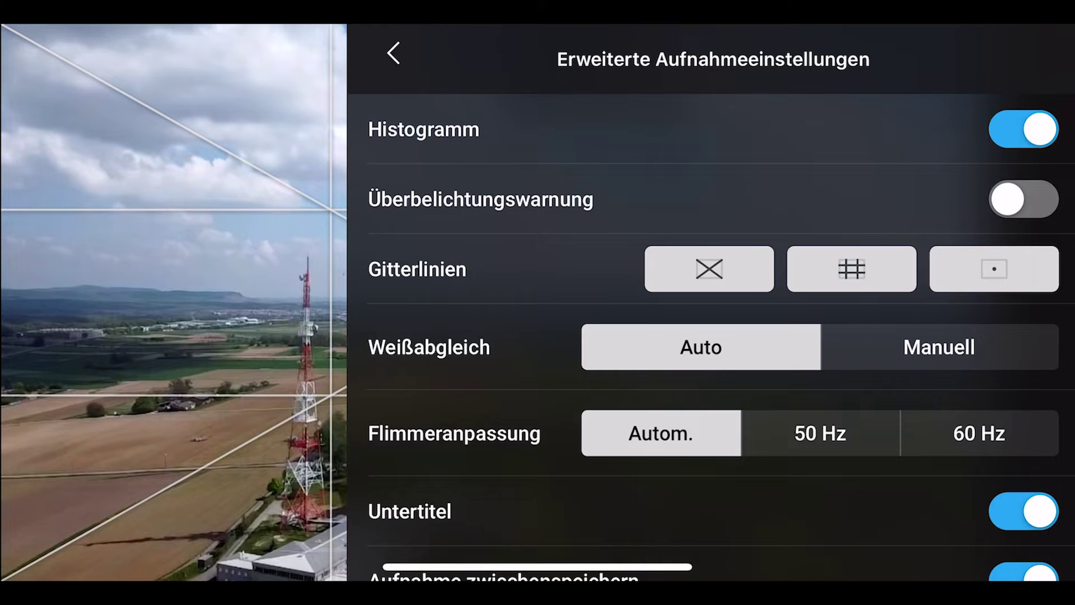
Set white balance to manual 5300 K and enable diagonal, 3x3 grid and centre-point overlays.
click(939, 347)
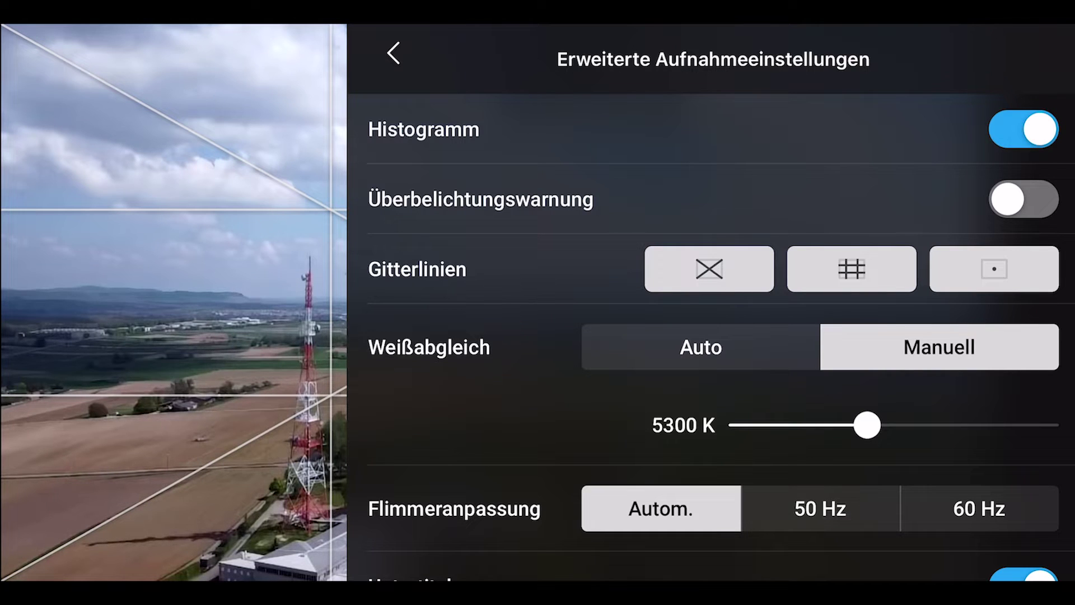
click(708, 269)
click(852, 268)
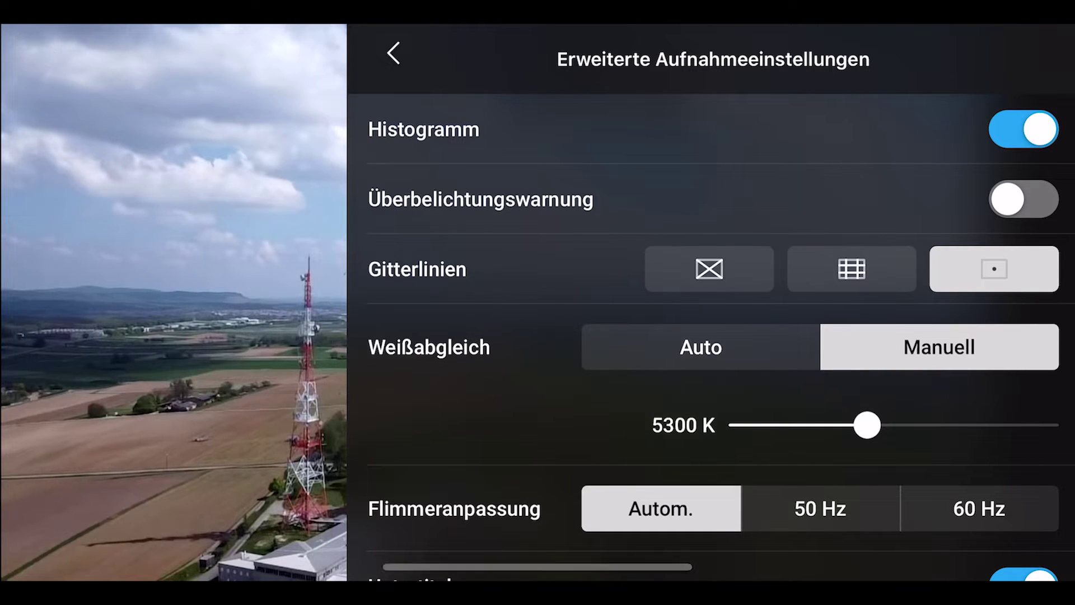
click(994, 269)
click(851, 269)
click(708, 268)
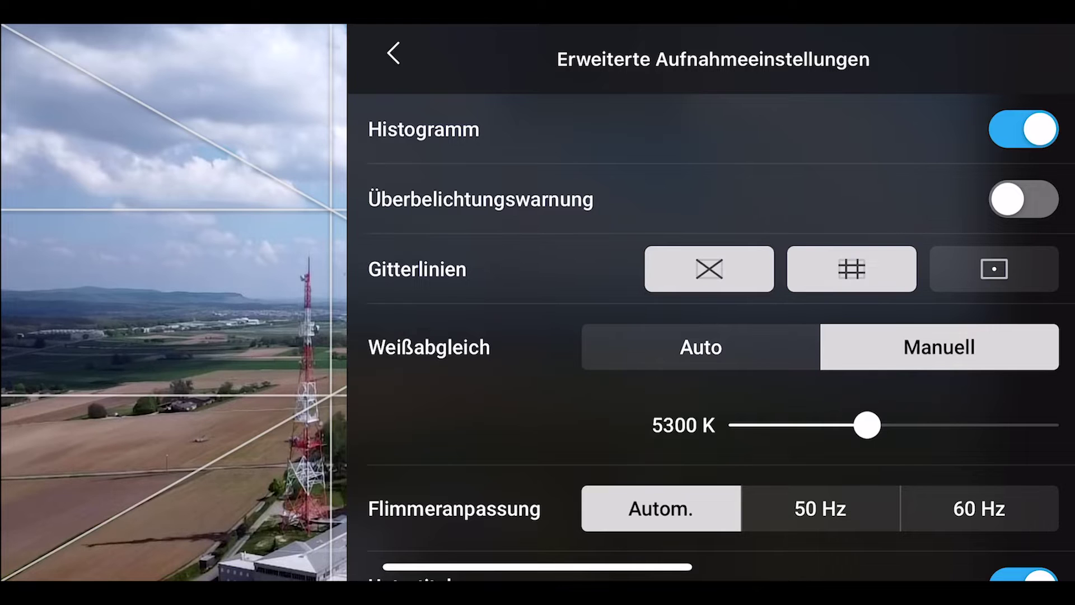
click(993, 268)
Enable the advanced gimbal settings and return to the live camera view.
scroll(710, 336, down, 3)
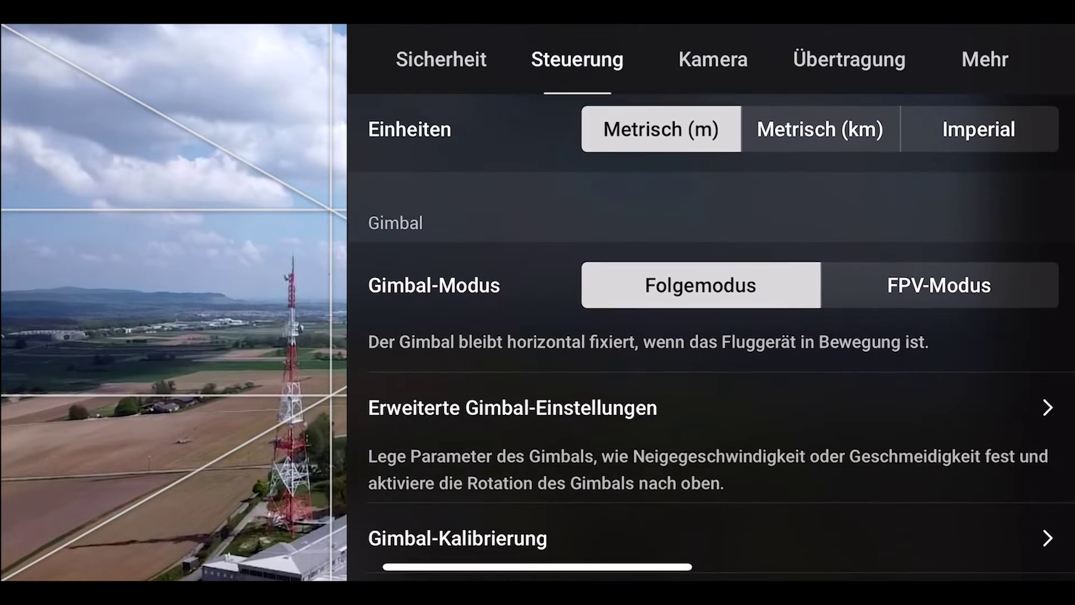
click(708, 406)
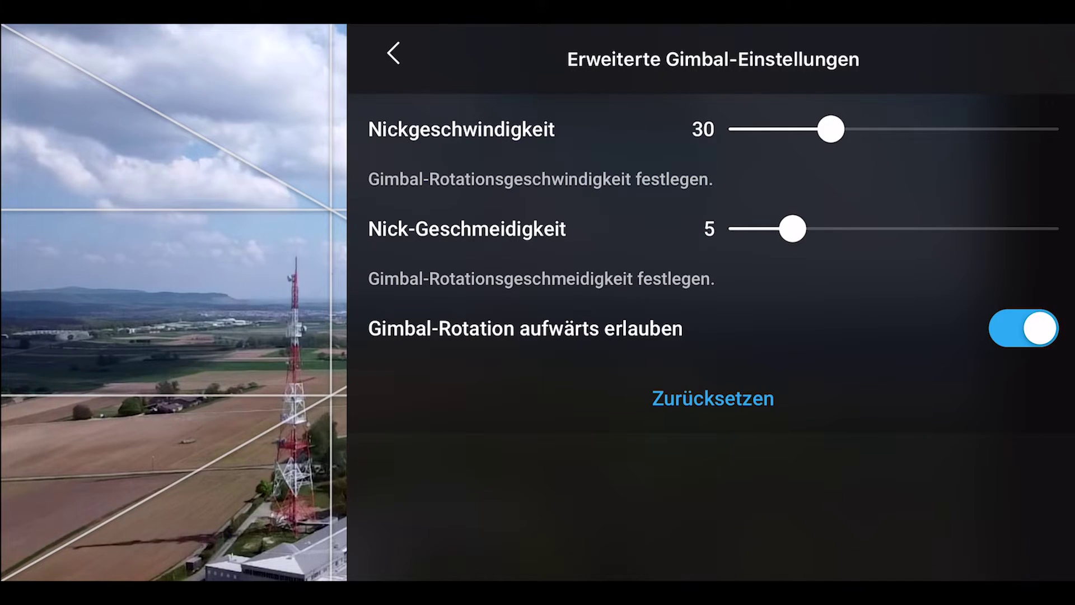
click(393, 53)
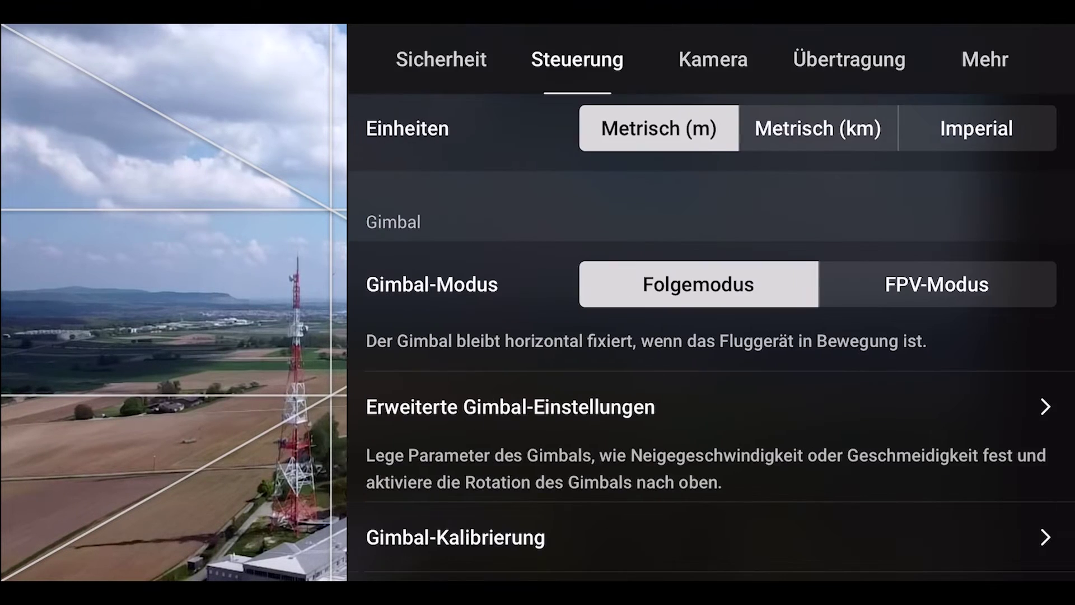
click(168, 280)
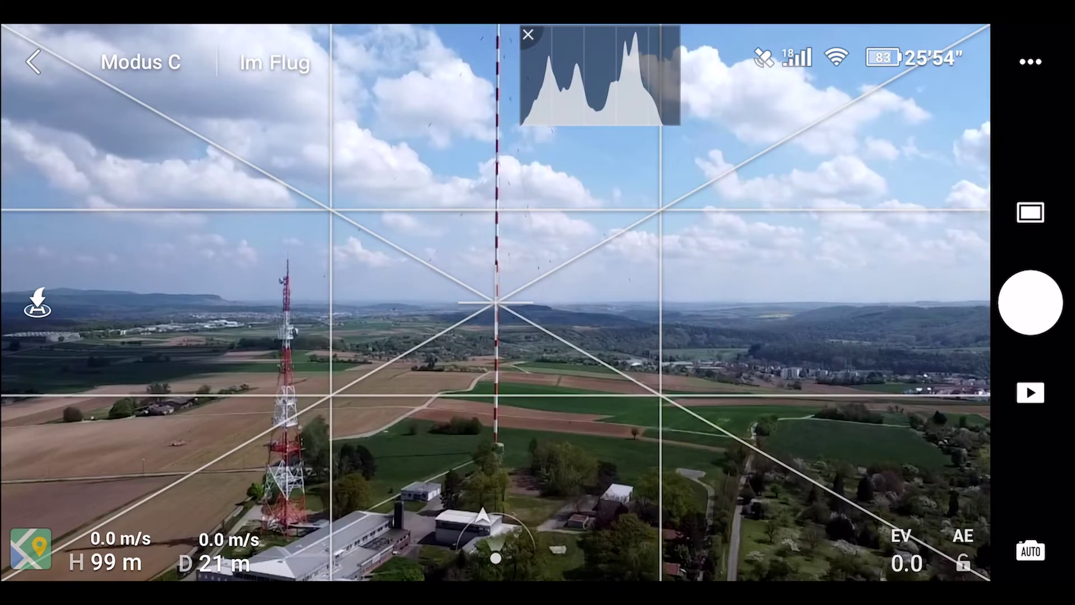
Slide the EV exposure compensation scale down to -0.7.
click(905, 548)
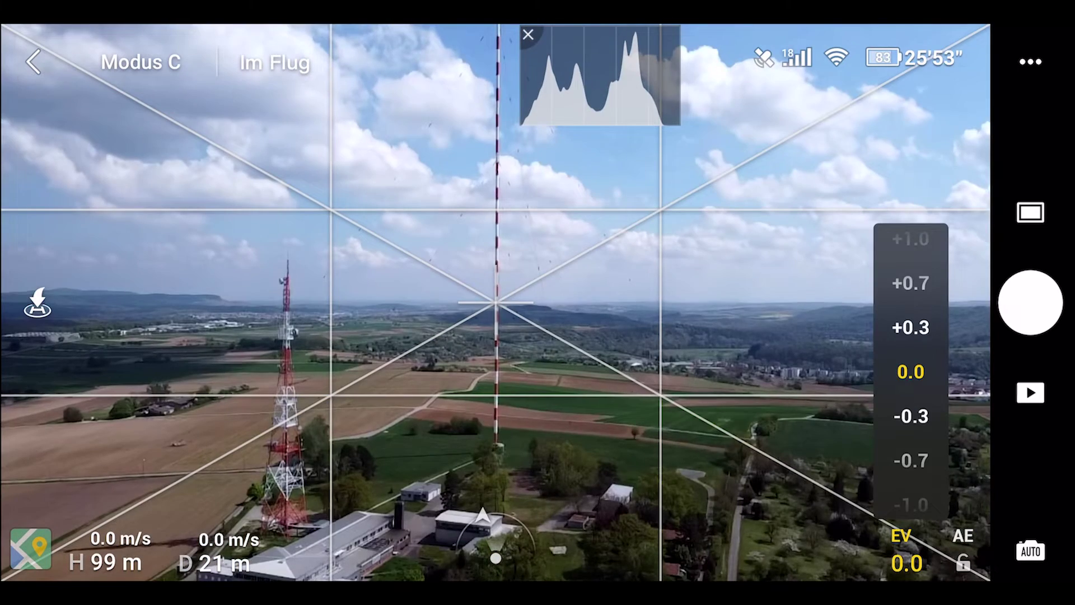
drag(910, 369, 910, 325)
drag(911, 412, 910, 372)
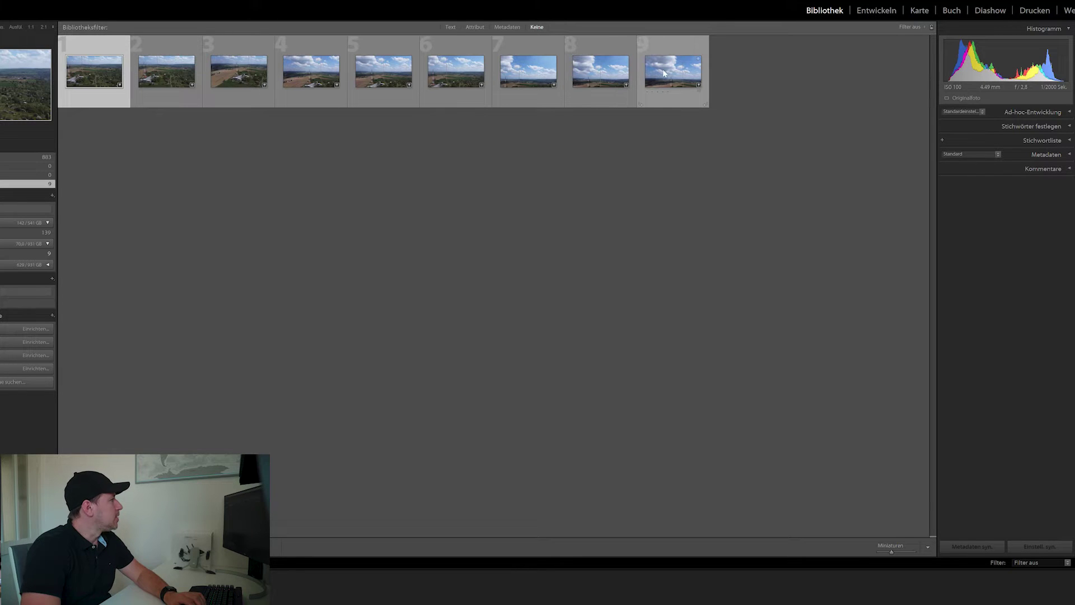
Select all nine photos and merge them into a spherical panorama.
key(ctrl+a)
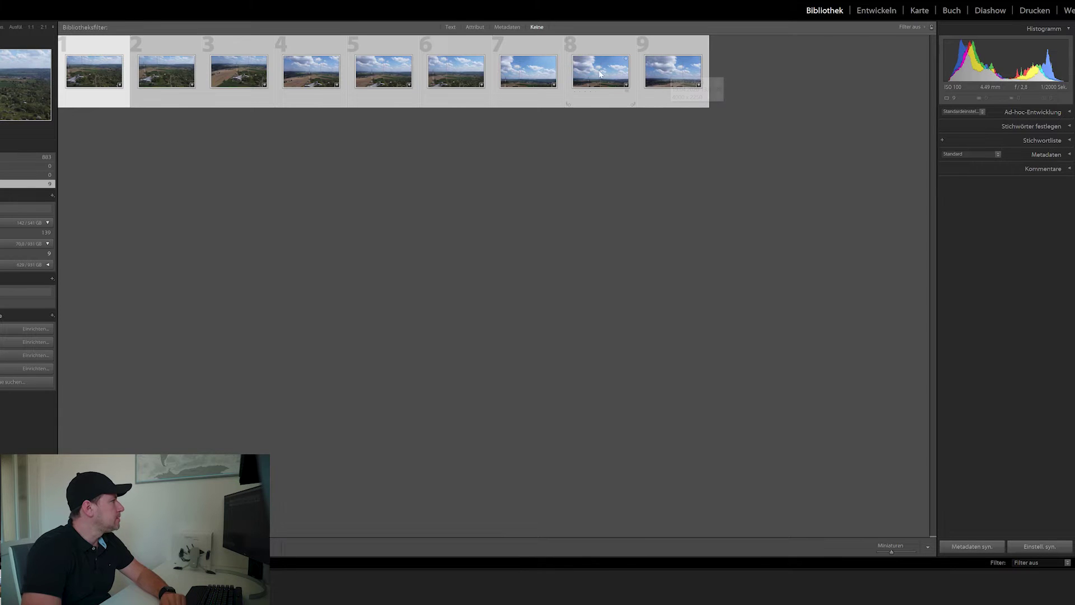
right_click(510, 68)
mouse_move(556, 174)
click(671, 184)
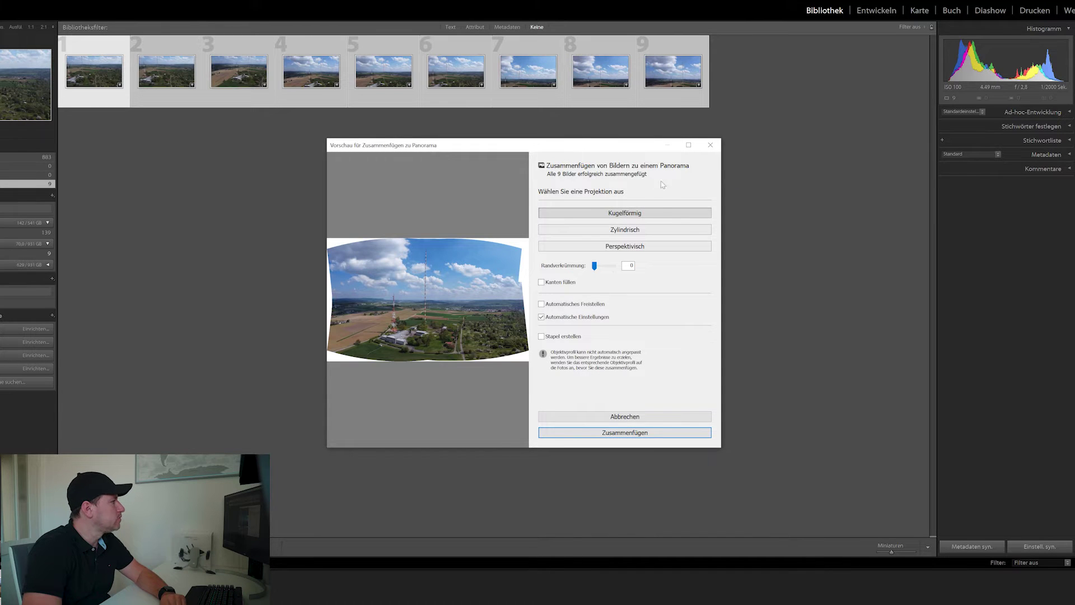
click(600, 230)
click(630, 230)
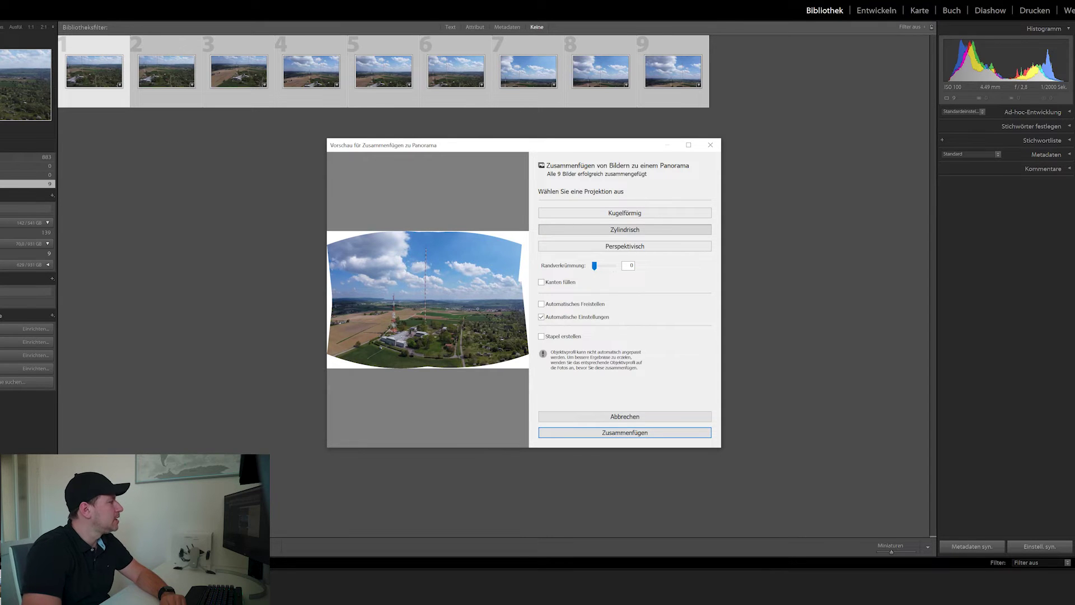
click(635, 216)
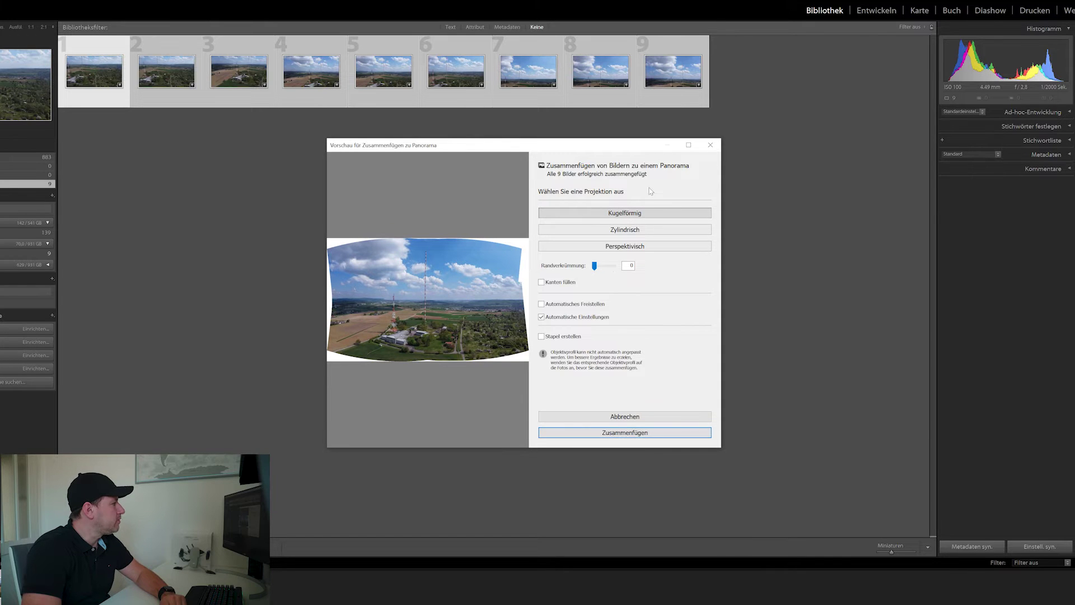
click(642, 433)
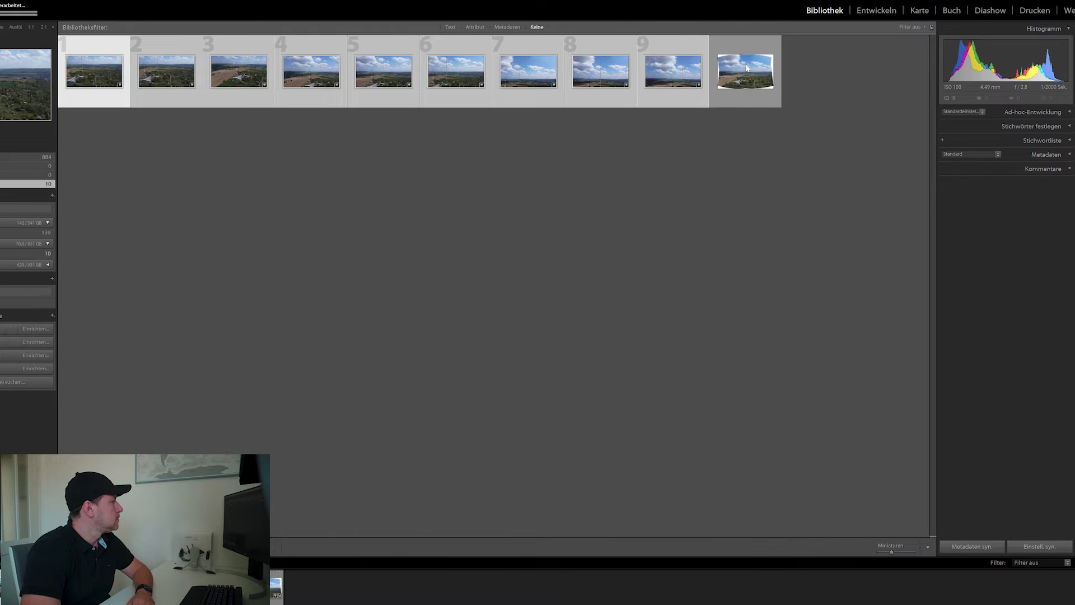
click(747, 68)
double_click(746, 67)
mouse_move(677, 210)
mouse_down()
mouse_move(655, 257)
mouse_move(606, 156)
mouse_up()
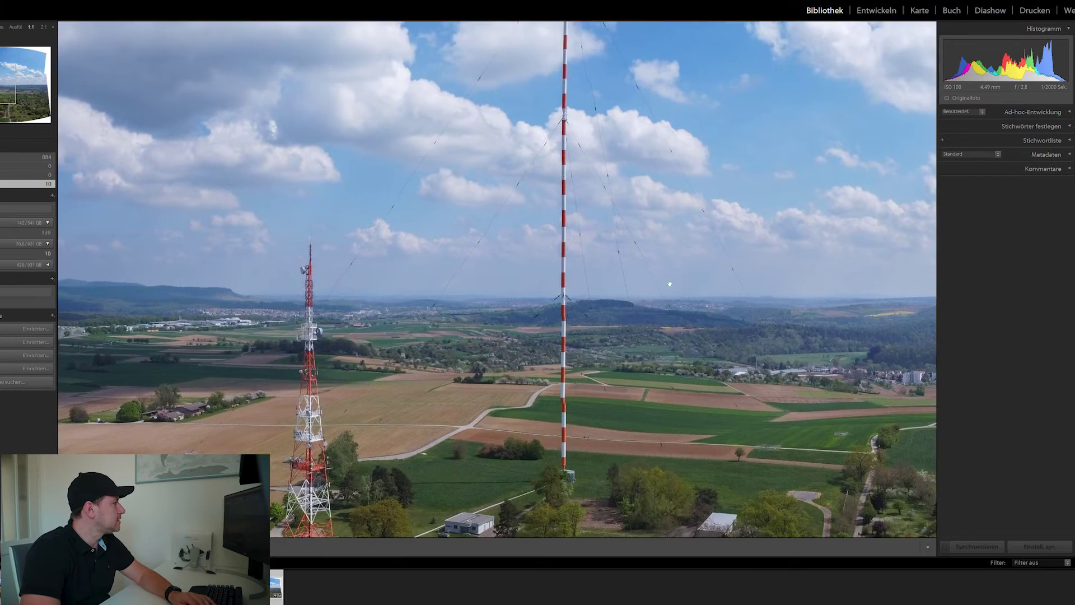
click(563, 338)
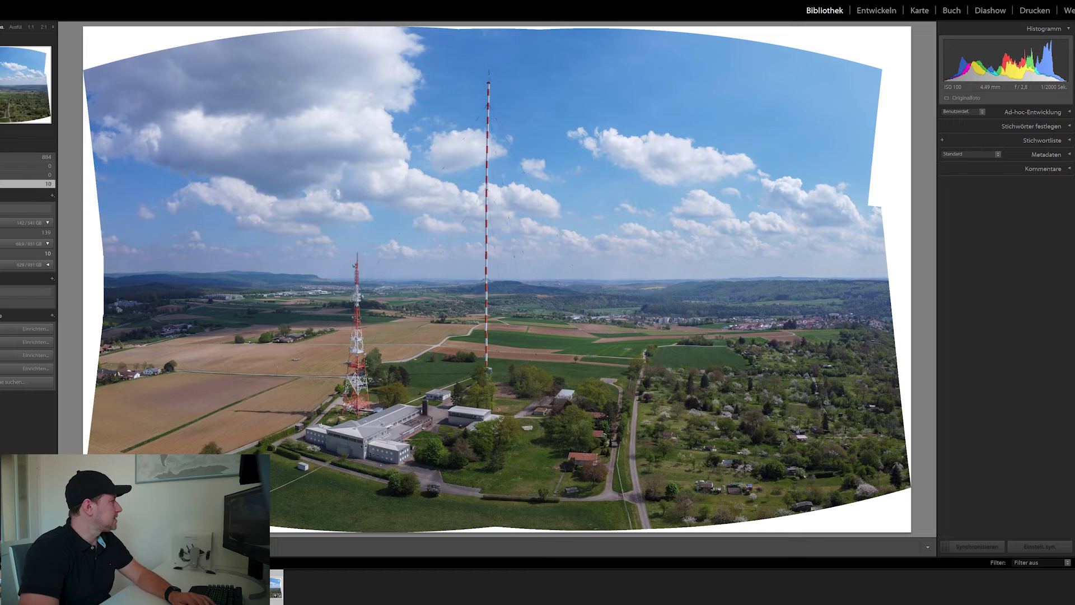
key(g)
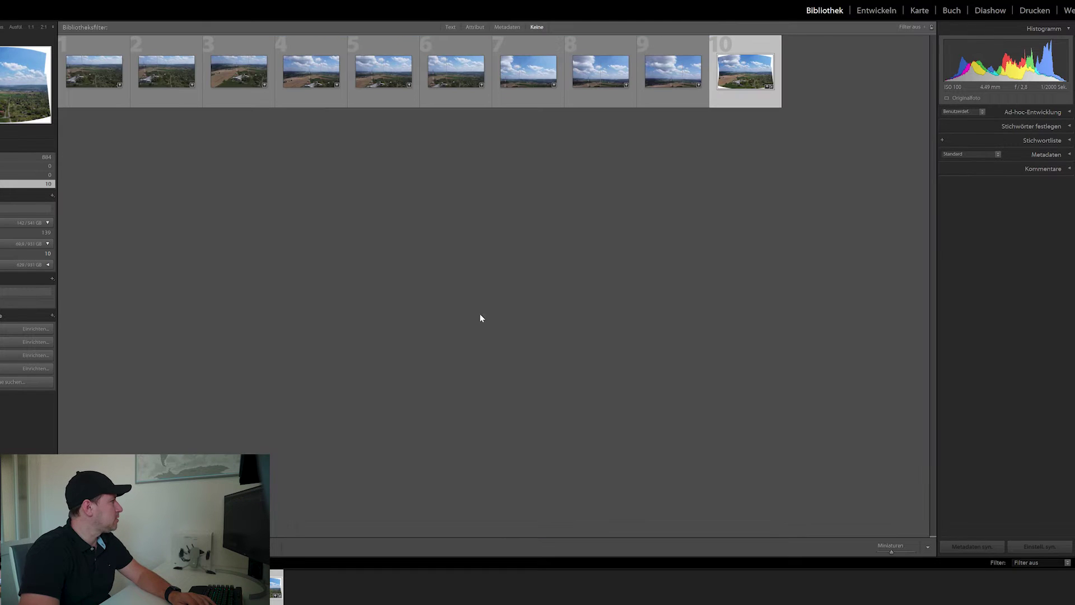
click(672, 73)
Merge photos 1–9 into a cylindrical panorama with boundary warp 100, then select photo 11.
shift+click(112, 91)
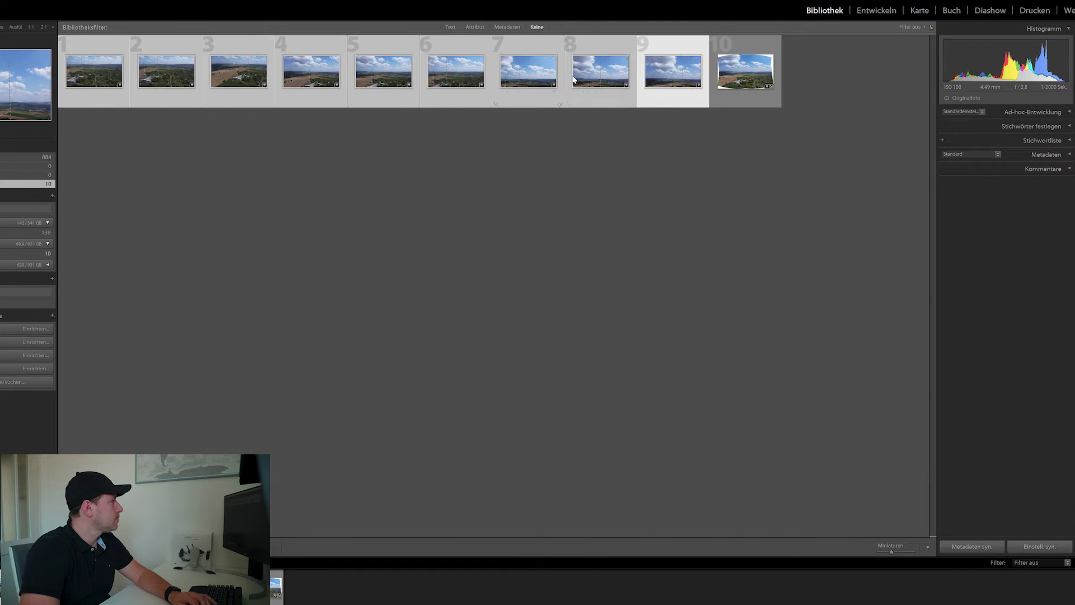
right_click(666, 72)
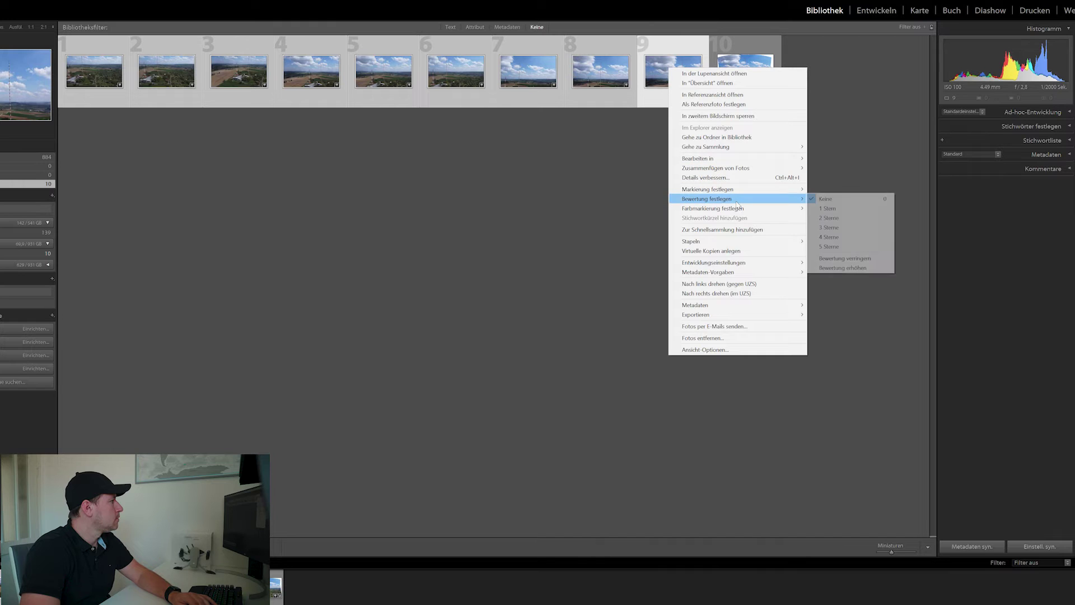
mouse_move(715, 168)
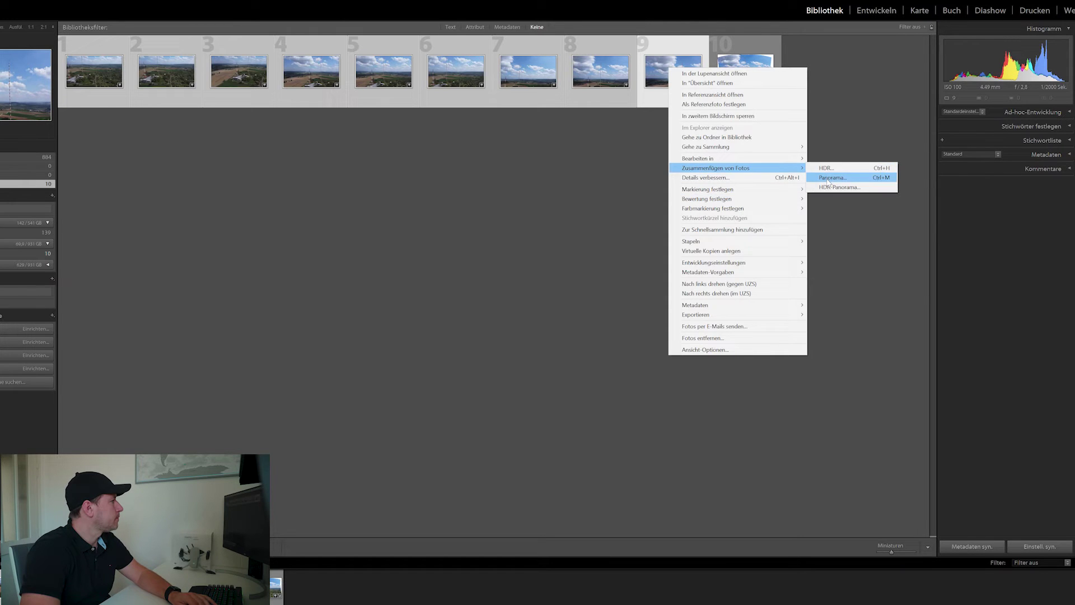
click(832, 177)
click(626, 231)
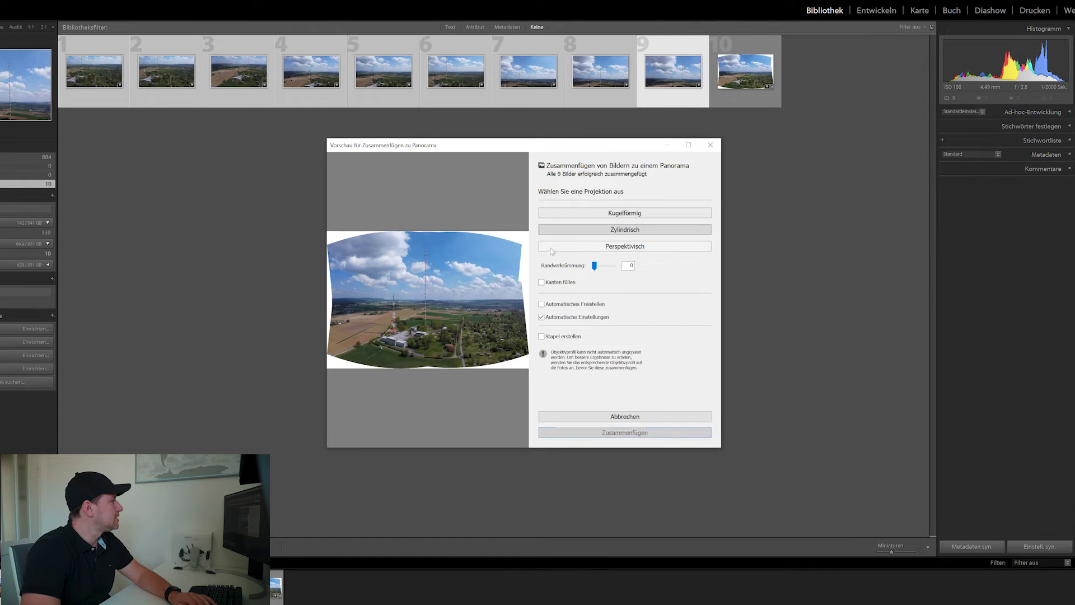
drag(594, 267, 606, 265)
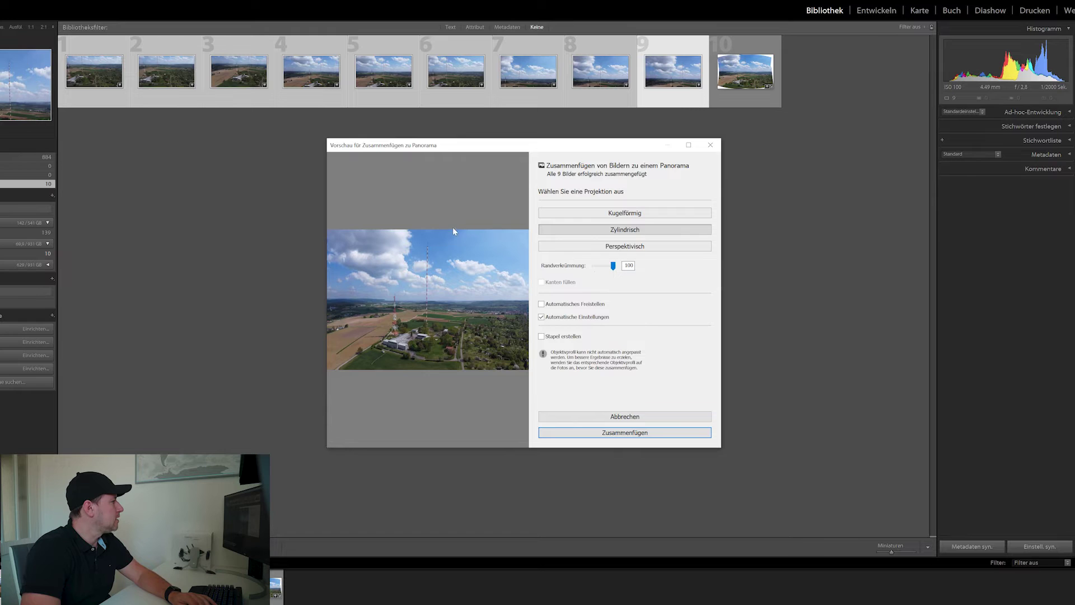
click(631, 434)
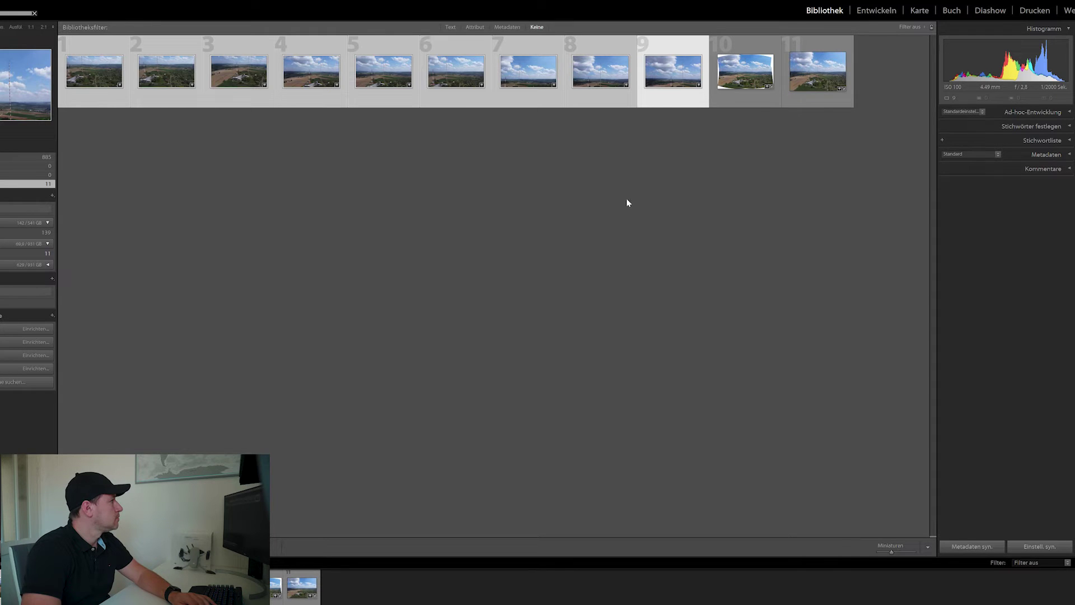
click(818, 68)
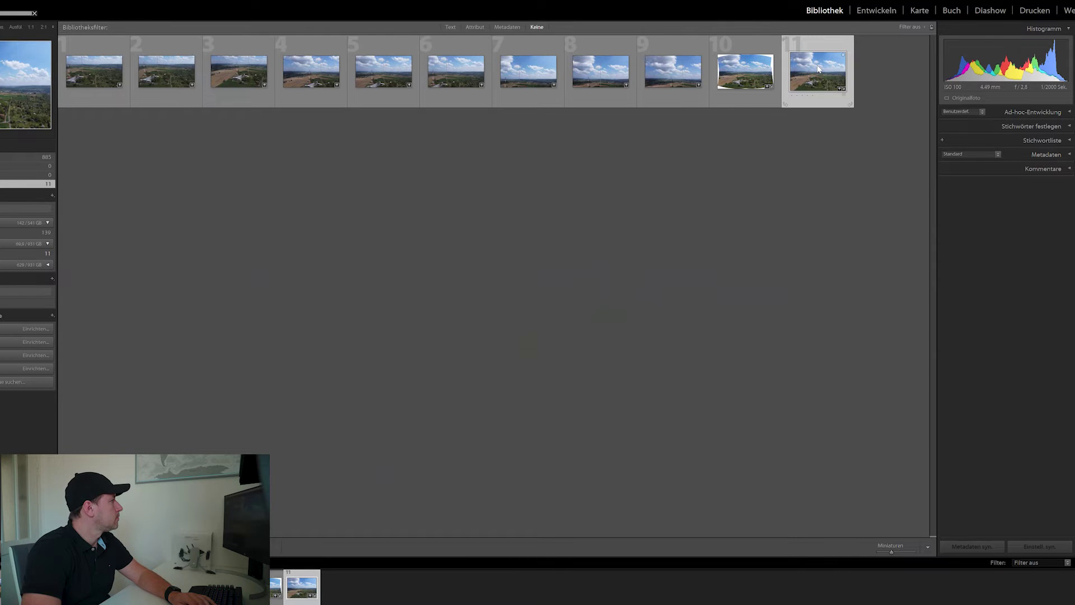
double_click(817, 68)
click(502, 128)
scroll(502, 129, down, 5)
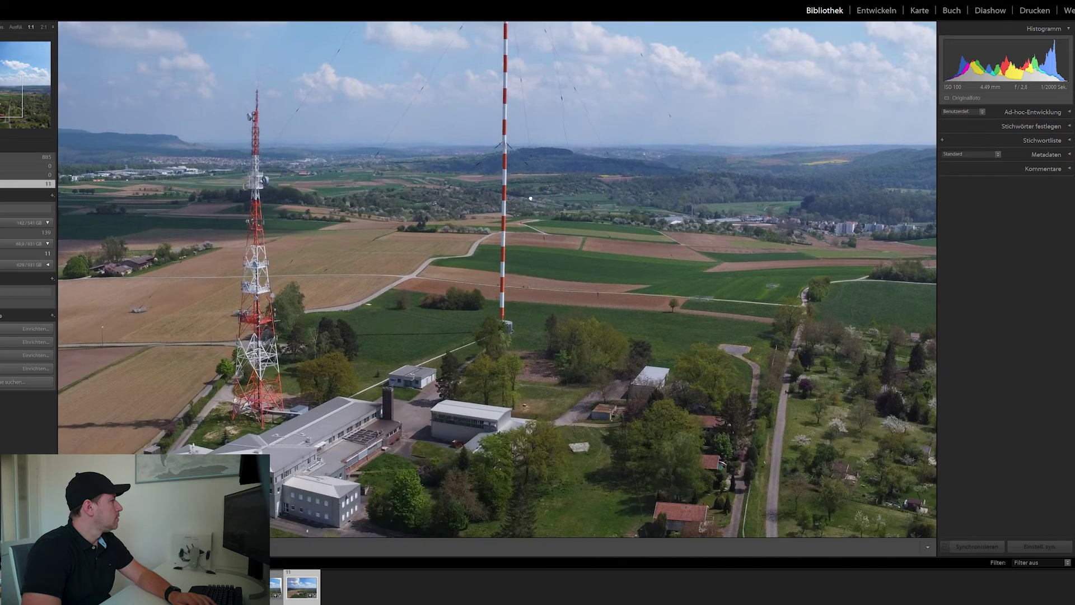
click(532, 200)
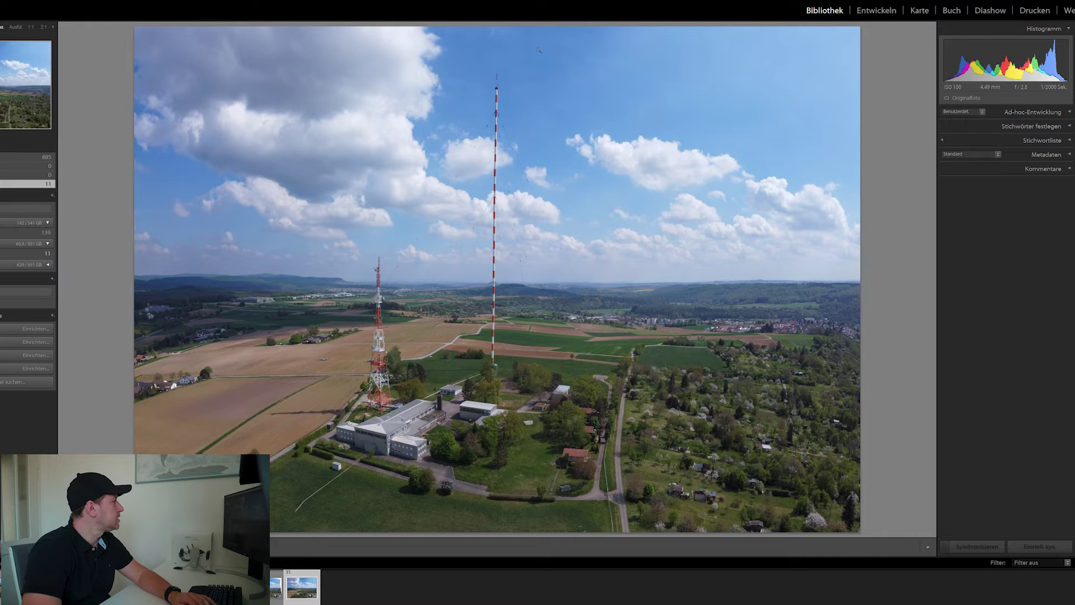
drag(526, 314, 528, 284)
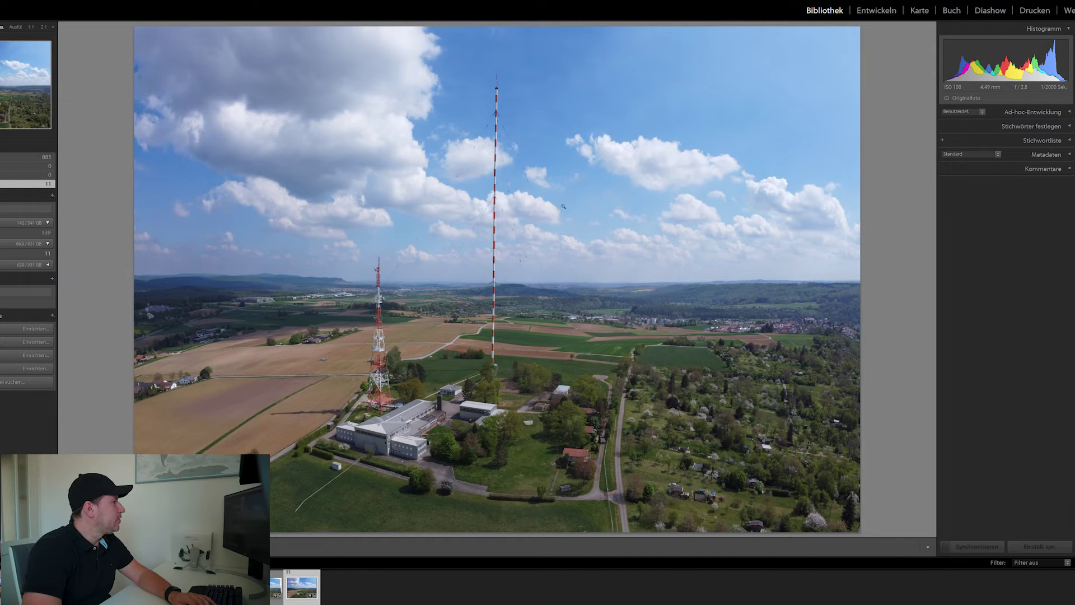
key(d)
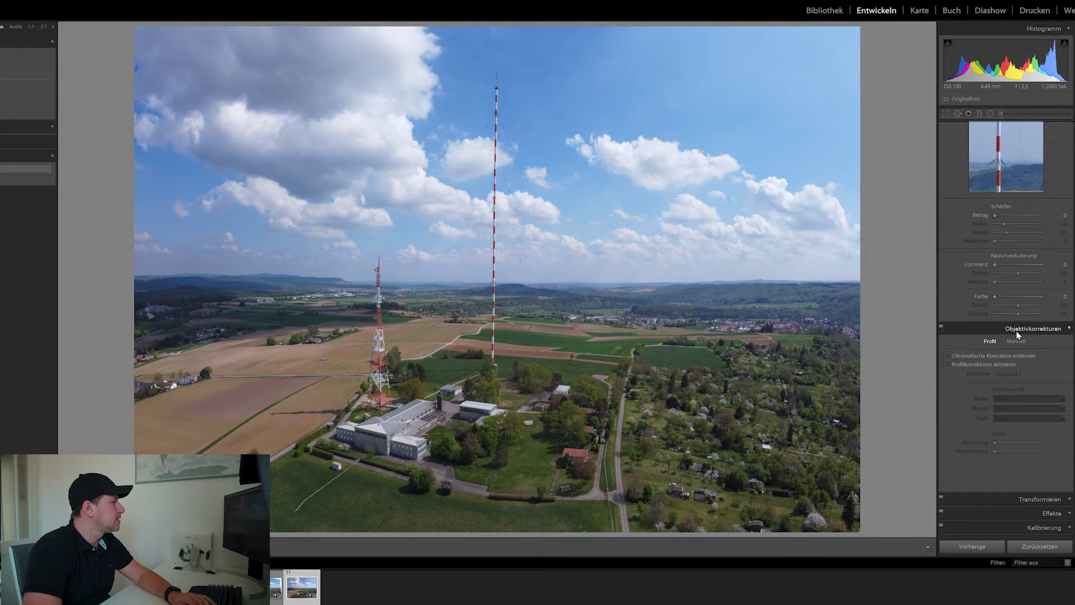
Enable lens profile corrections and set the lens make to DJI.
click(971, 365)
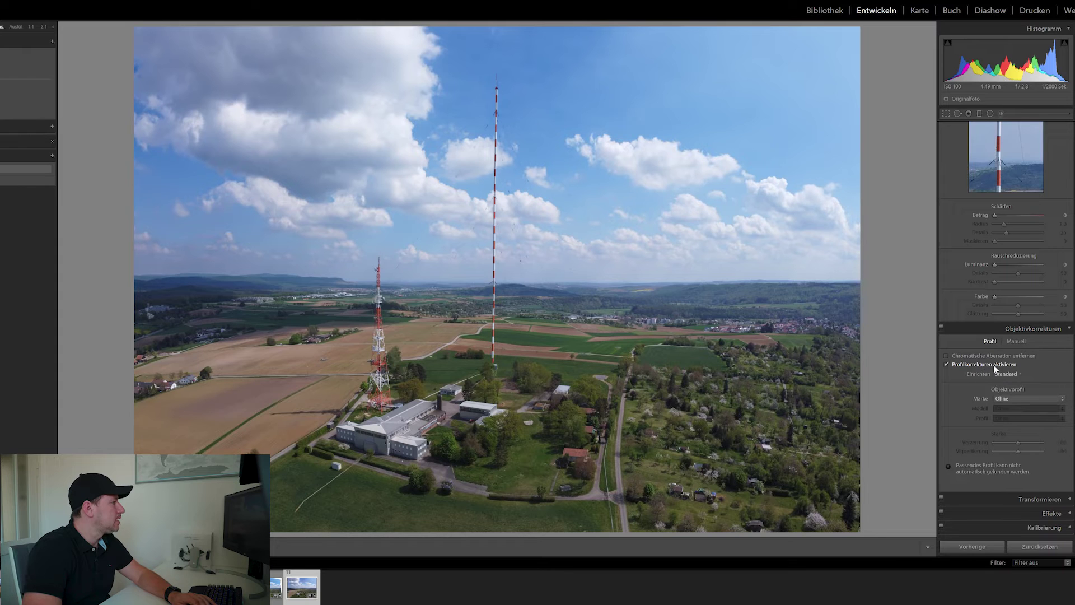
click(1022, 399)
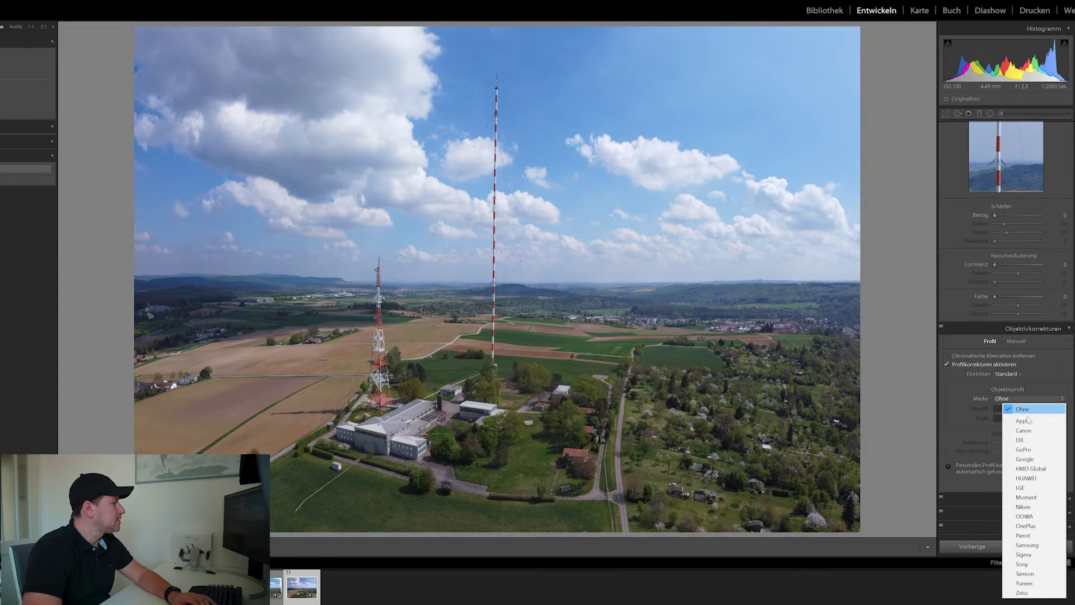
click(1022, 435)
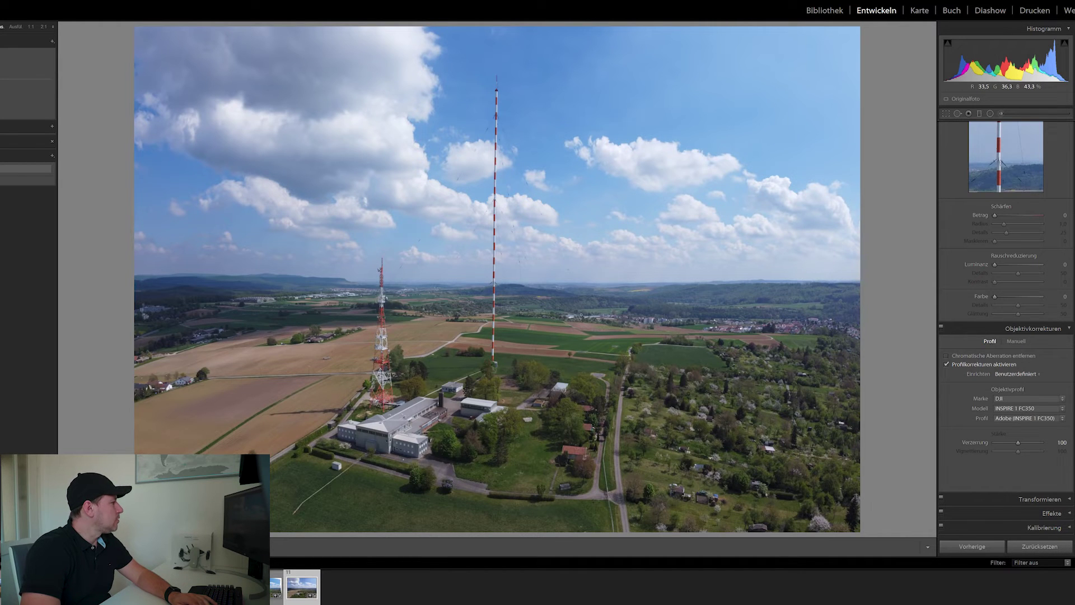
scroll(1000, 283, up, 10)
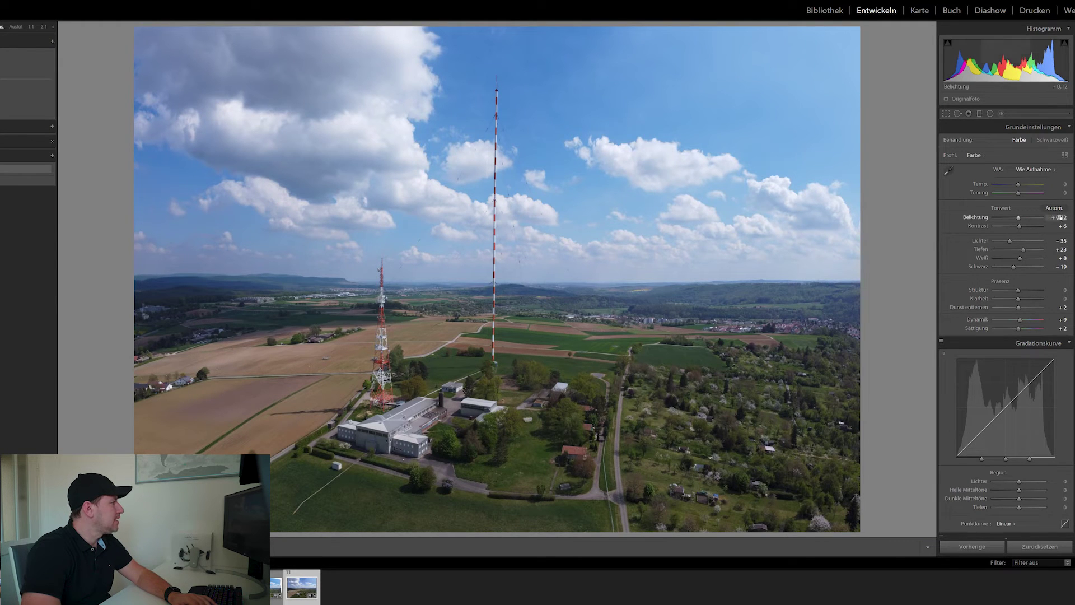
Set the panorama's Dehaze slider to -1.
drag(1021, 307, 1020, 308)
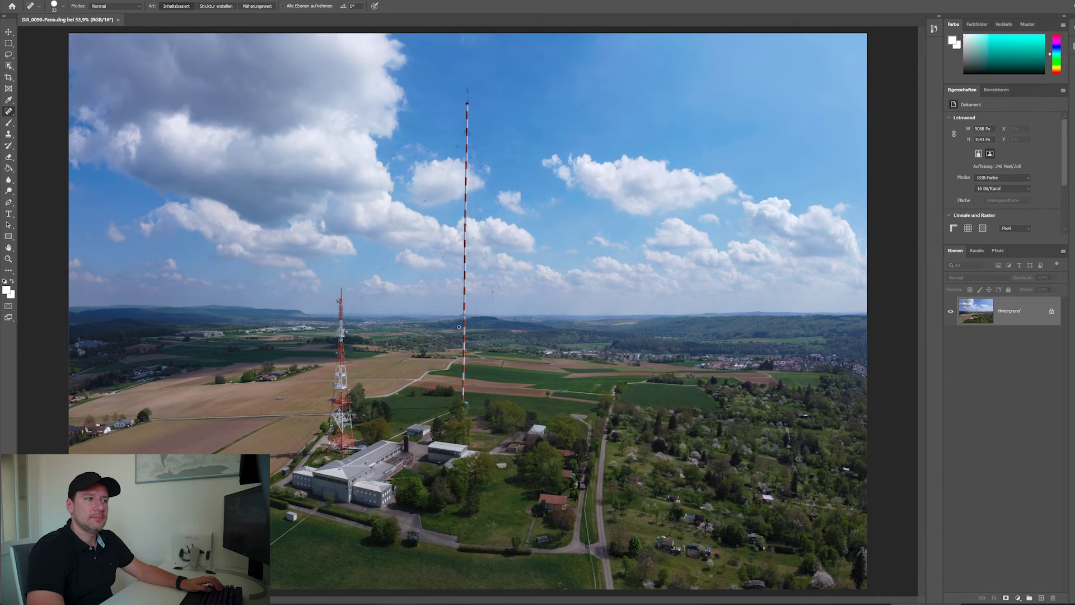
Duplicate the background layer as Hintergrund Kopie.
drag(1004, 312, 1041, 598)
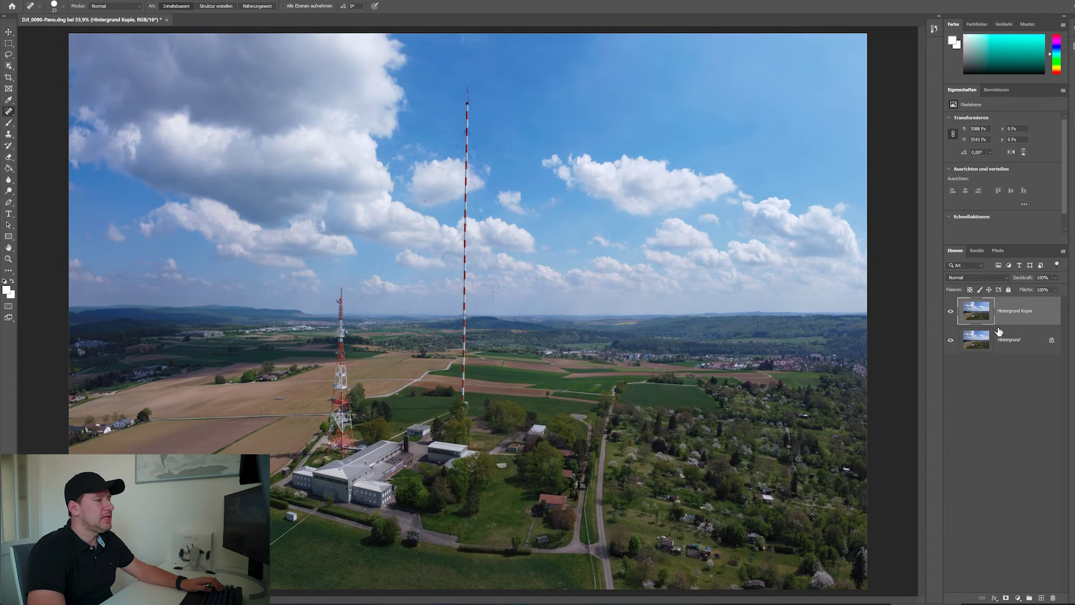
right_click(1012, 315)
click(1043, 401)
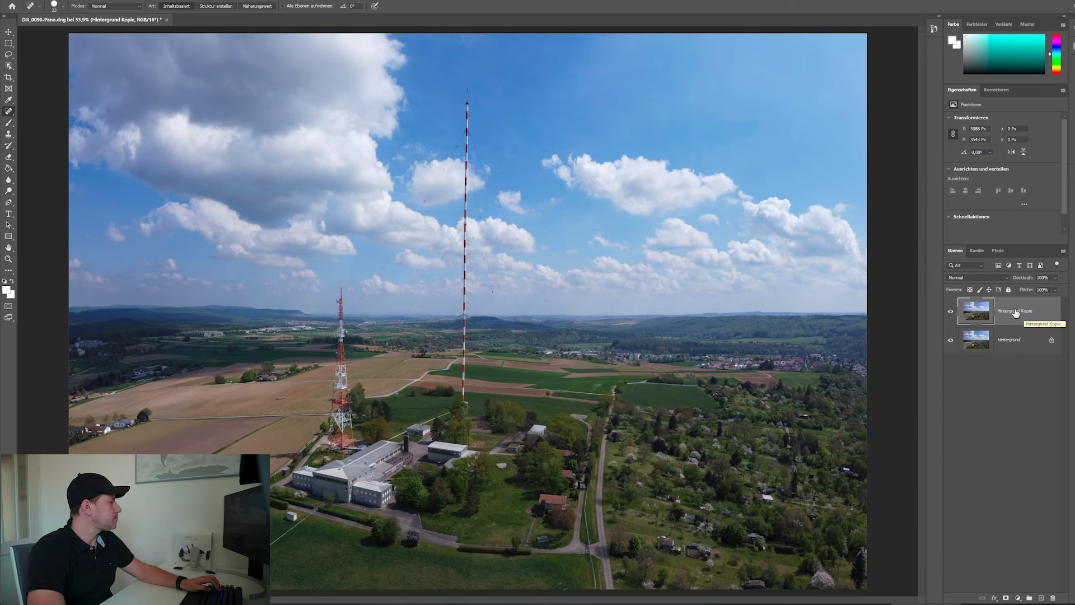
Zoom in to about 462% on the dark specks and select the Clone Stamp tool.
scroll(464, 338, up, 5)
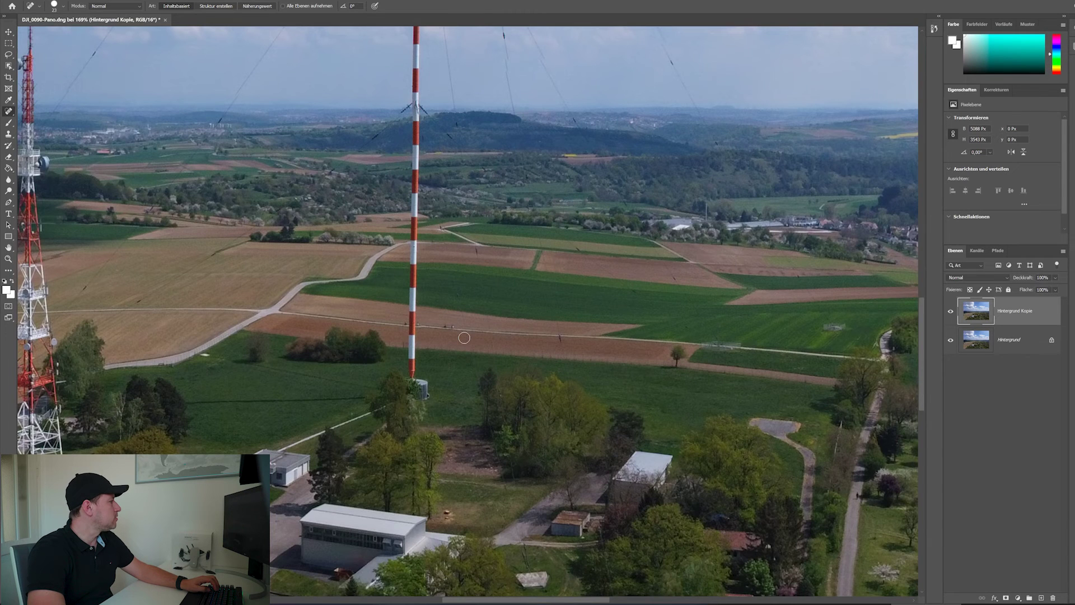
scroll(455, 325, up, 1)
scroll(465, 334, up, 2)
scroll(487, 348, up, 1)
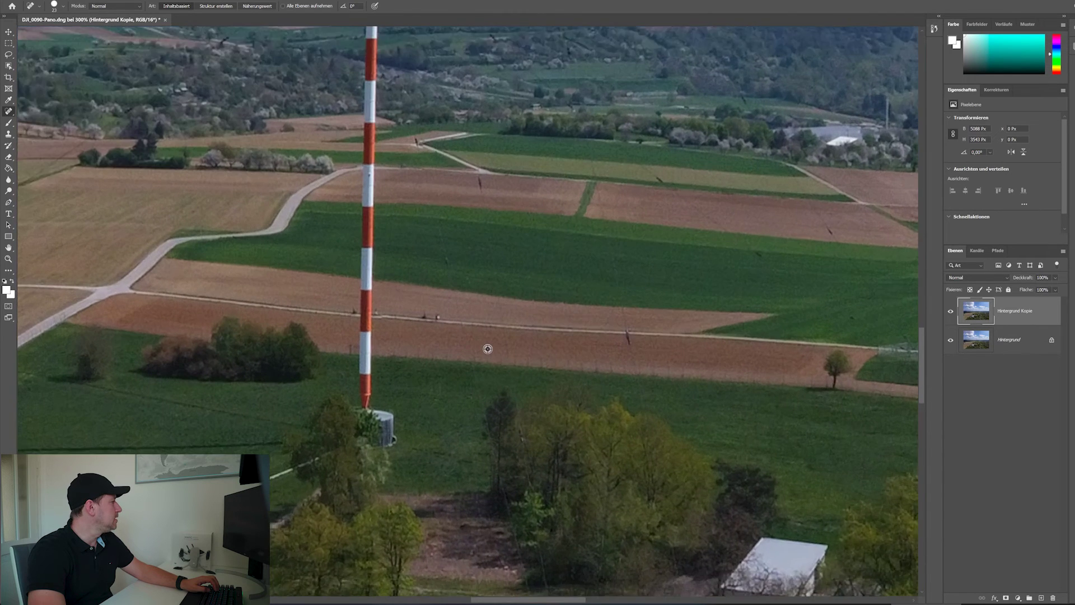
scroll(487, 350, up, 1)
scroll(468, 339, up, 1)
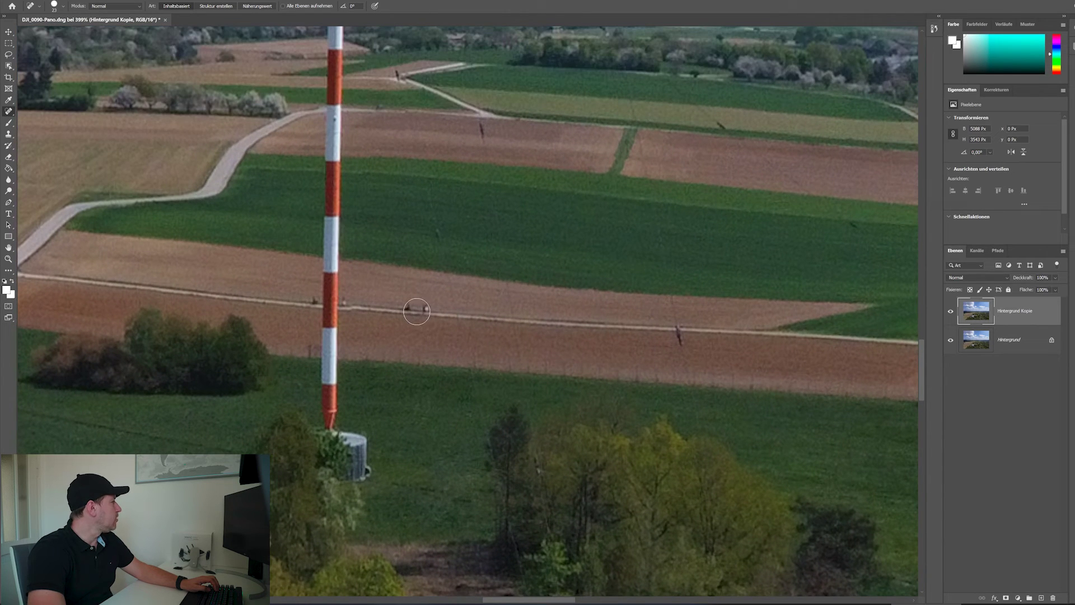
click(8, 134)
scroll(380, 308, up, 1)
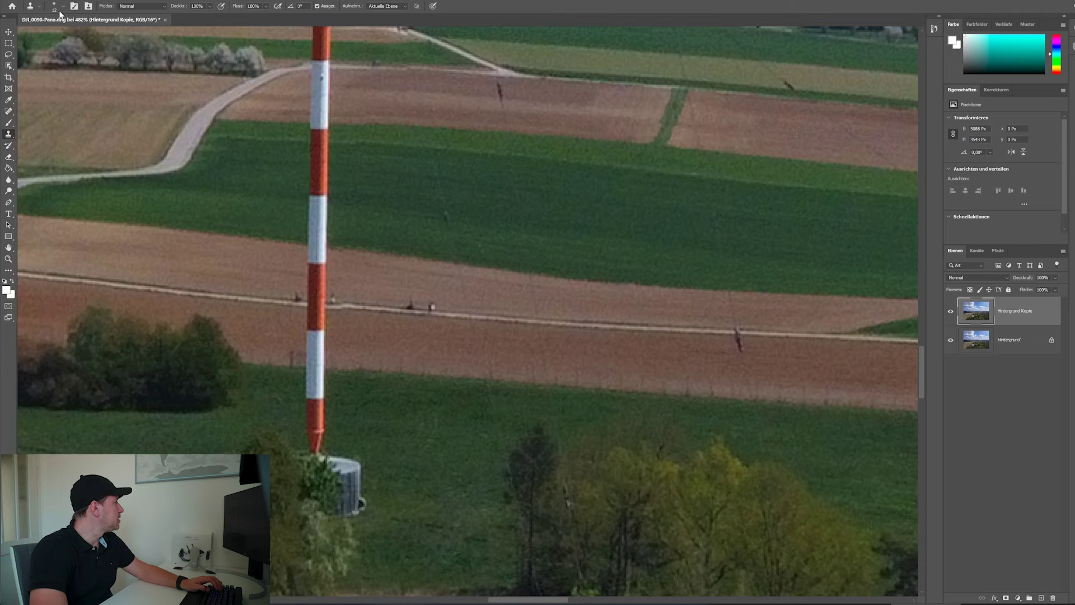
Set the Clone Stamp brush to 31 px and clone out the dark figures beside the mast.
click(61, 6)
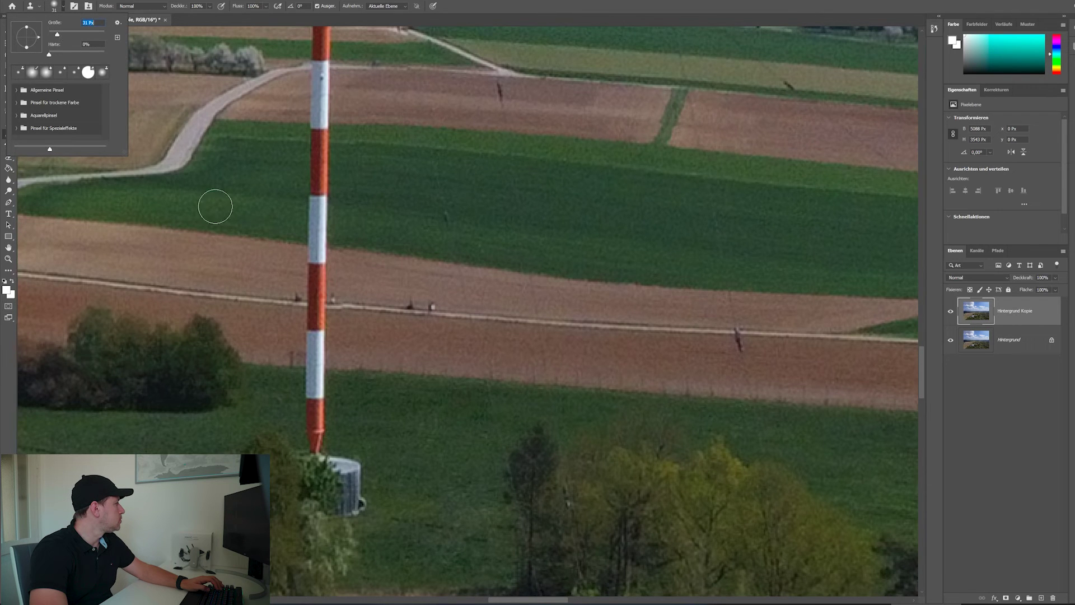
click(388, 308)
drag(387, 307, 434, 310)
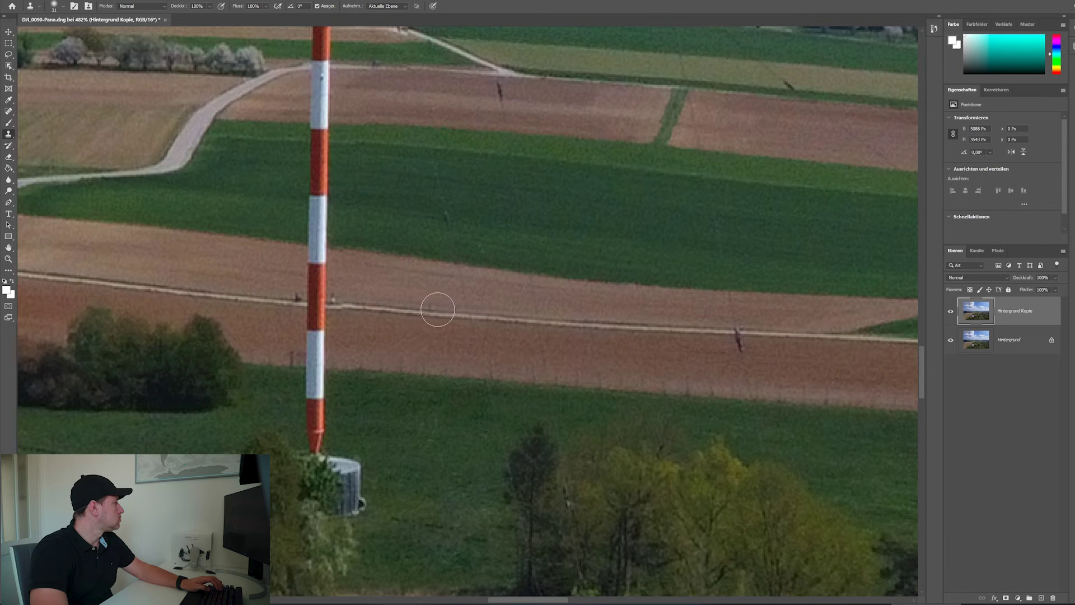
click(292, 300)
click(340, 302)
Move to the lane and clone out the walking person using clean path texture.
scroll(506, 349, down, 3)
scroll(711, 349, down, 5)
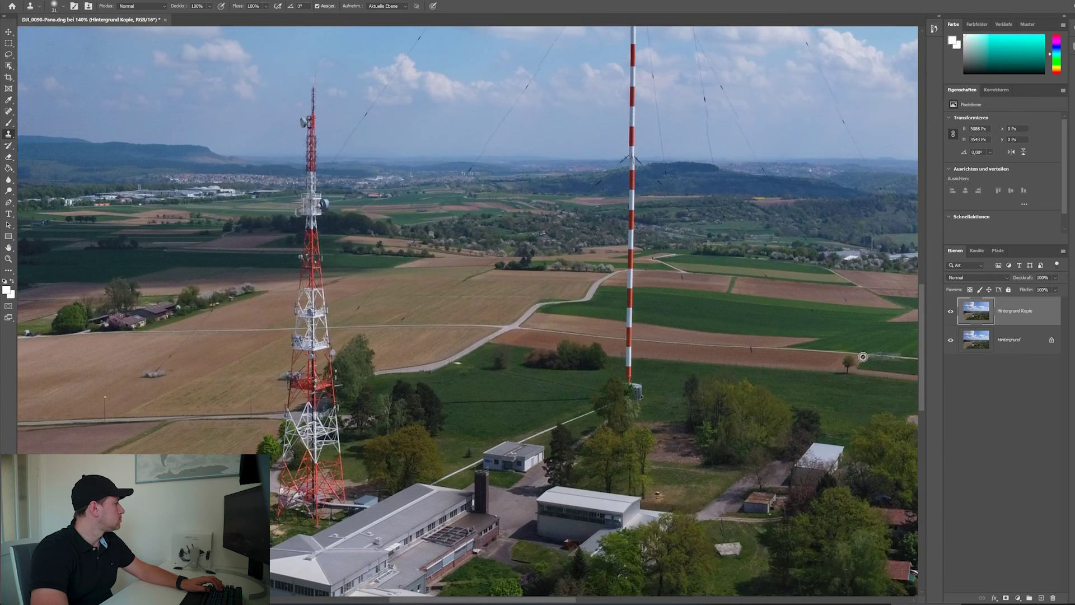
scroll(422, 374, up, 1)
scroll(422, 374, up, 3)
scroll(392, 364, up, 2)
scroll(376, 357, up, 2)
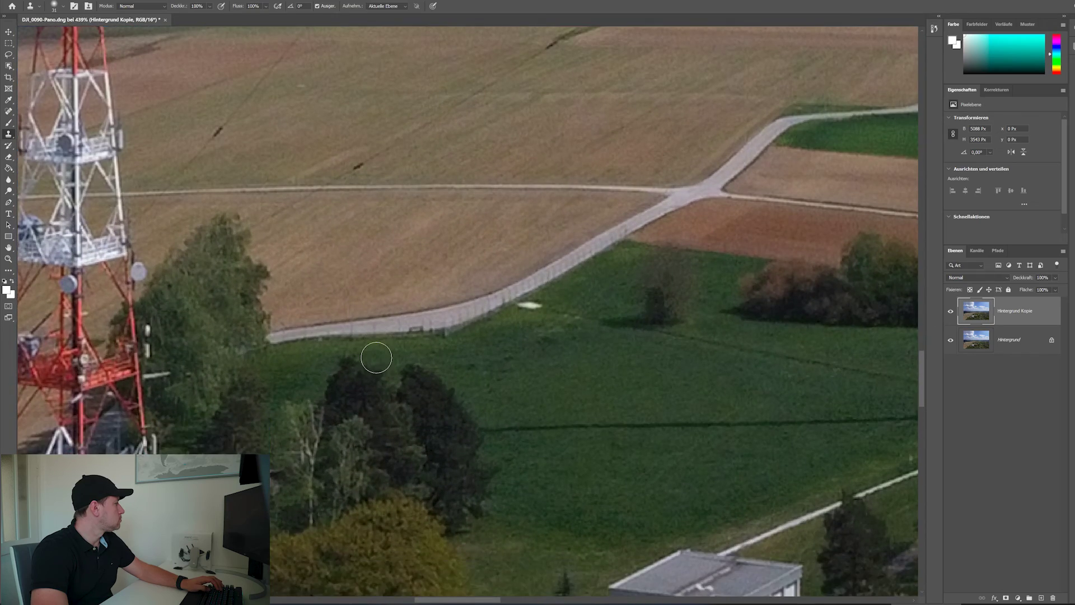
scroll(376, 357, down, 3)
scroll(376, 357, down, 2)
scroll(376, 357, down, 1)
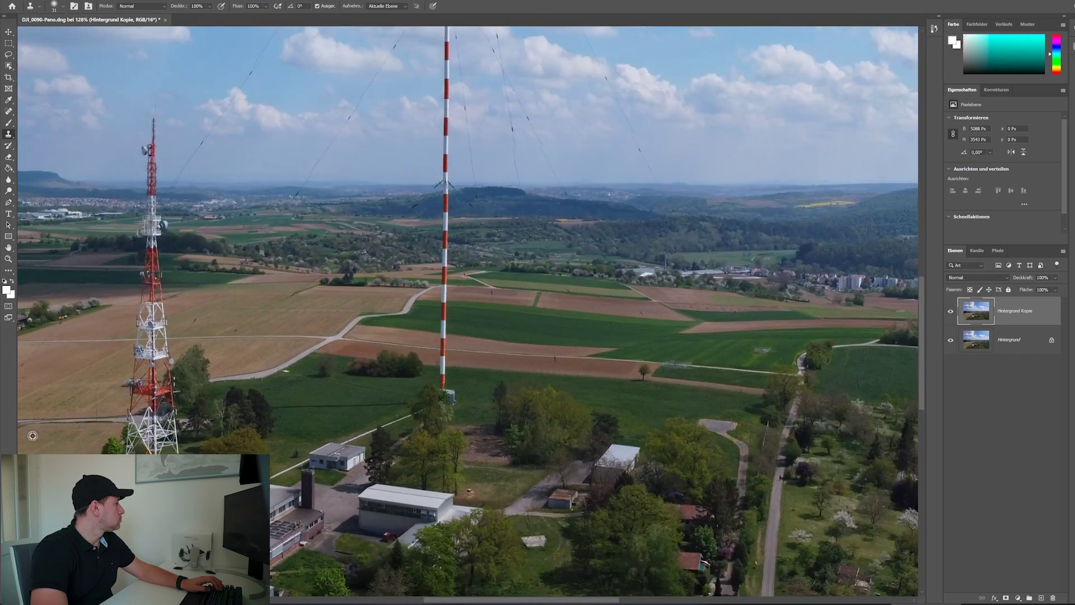
scroll(32, 435, up, 3)
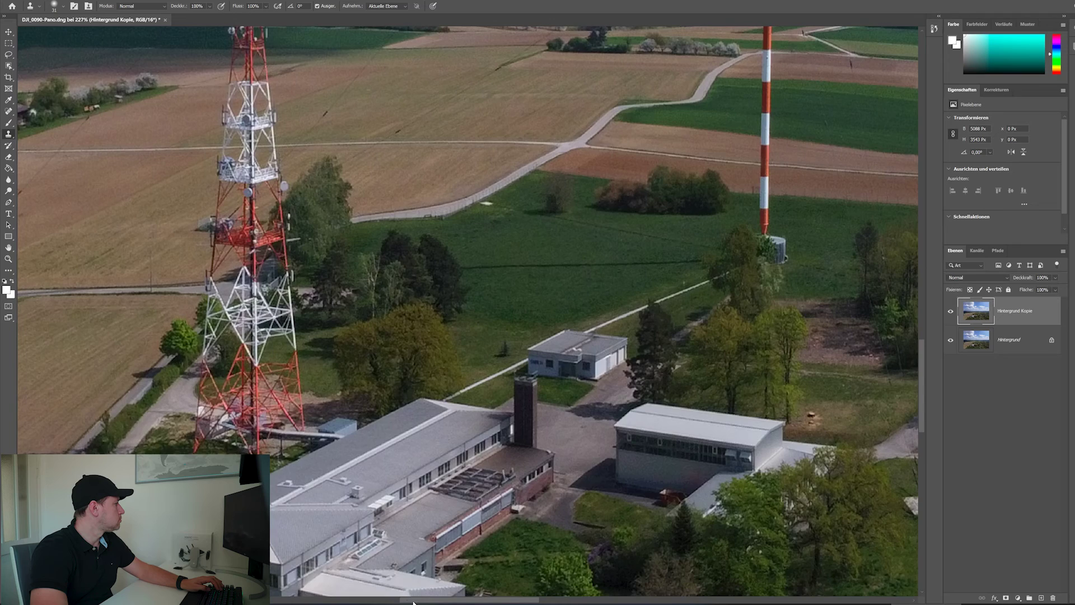
drag(413, 602, 555, 597)
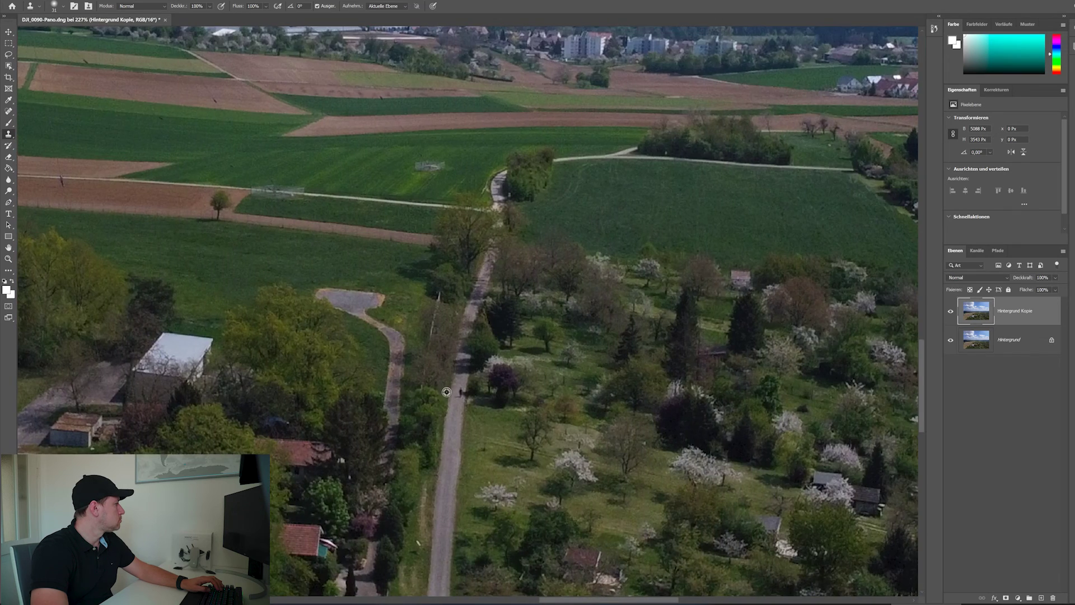
scroll(446, 392, up, 3)
scroll(447, 392, up, 2)
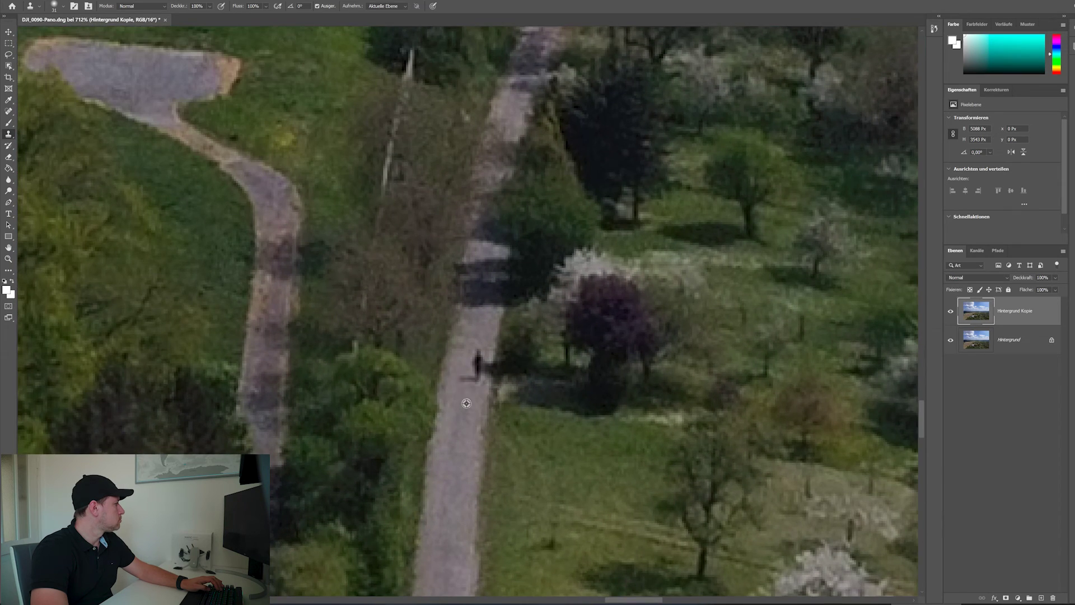
alt+click(465, 405)
drag(476, 363, 473, 369)
Zoom back out to review the retouched fields.
scroll(537, 387, down, 1)
scroll(537, 386, down, 2)
scroll(538, 386, down, 2)
scroll(534, 389, down, 1)
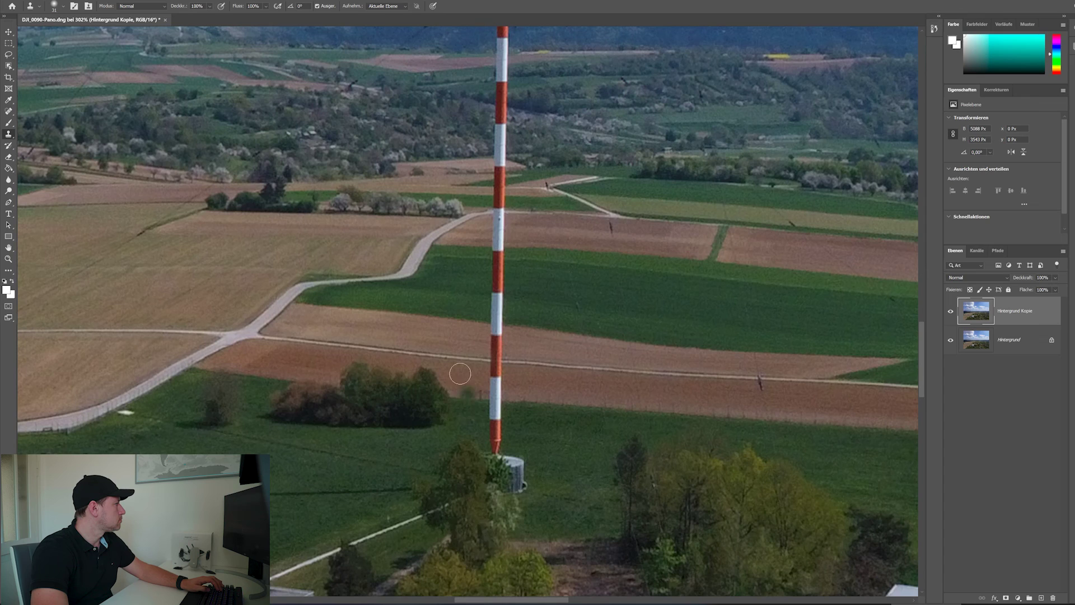
scroll(439, 373, down, 1)
scroll(438, 373, down, 2)
scroll(438, 374, down, 2)
scroll(438, 374, down, 1)
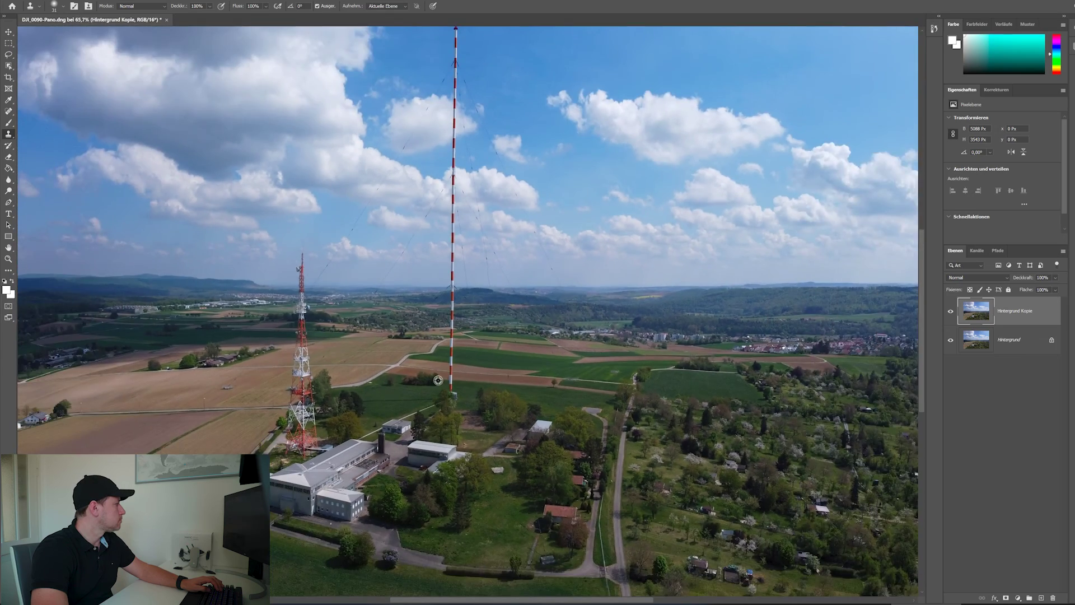
scroll(252, 403, up, 2)
scroll(187, 424, up, 2)
scroll(187, 423, down, 3)
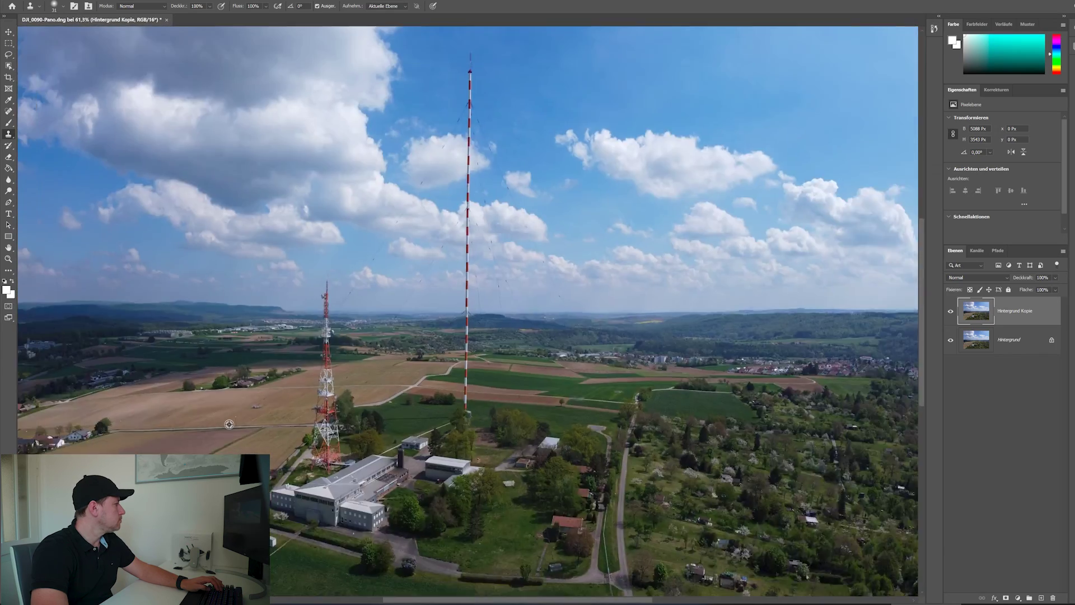
scroll(187, 423, down, 2)
scroll(187, 424, up, 1)
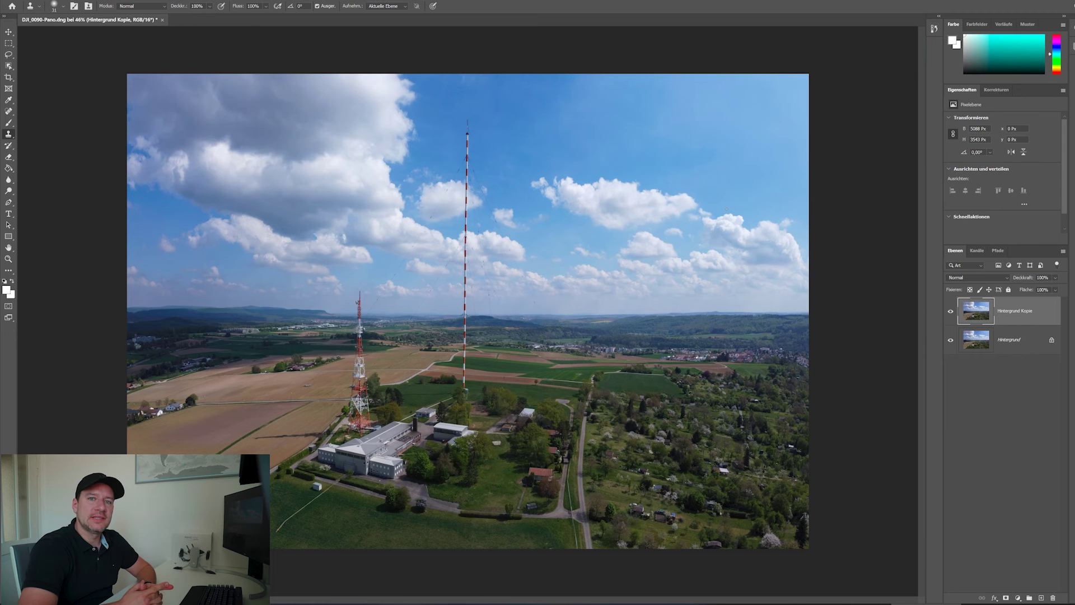